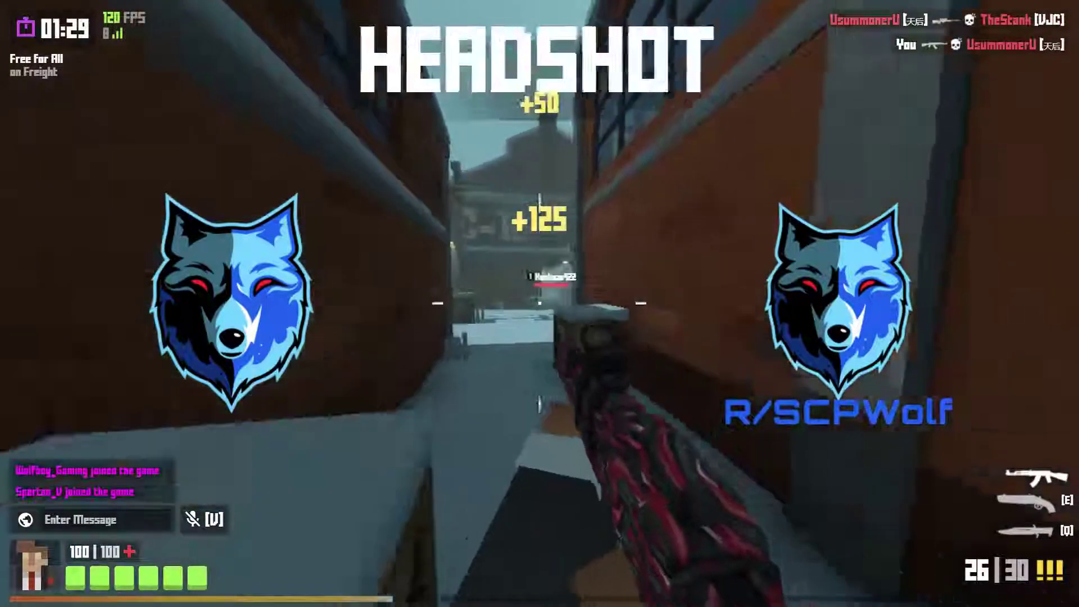
- Search Google for 'invited' from a new tab
{"action": "left_click", "coordinate": [540, 304]}
{"action": "left_click", "coordinate": [540, 303]}
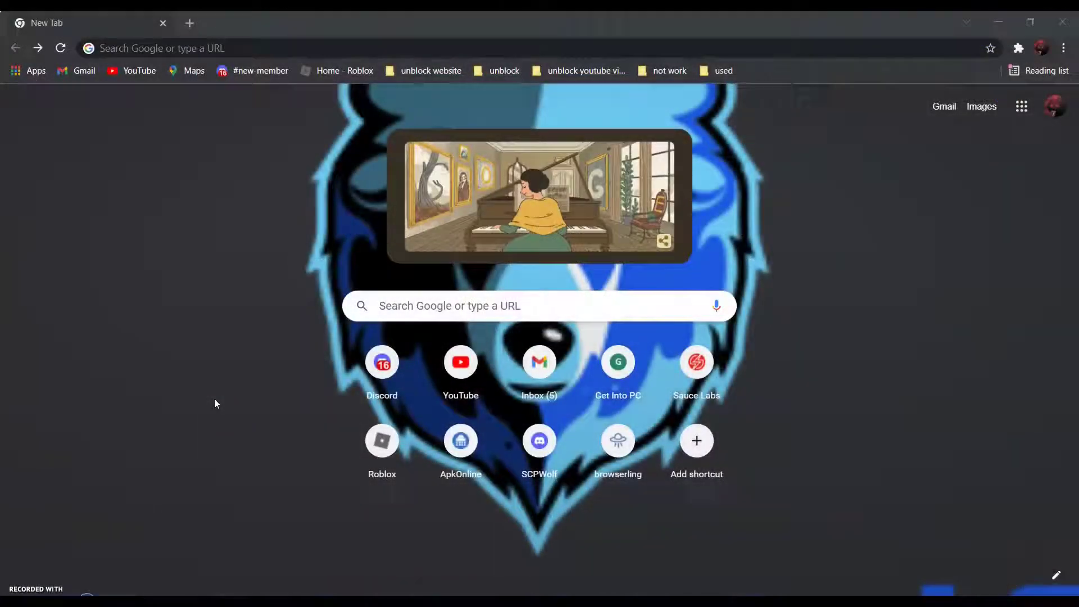
{"action": "left_click", "coordinate": [435, 307]}
{"action": "type", "text": "invited"}
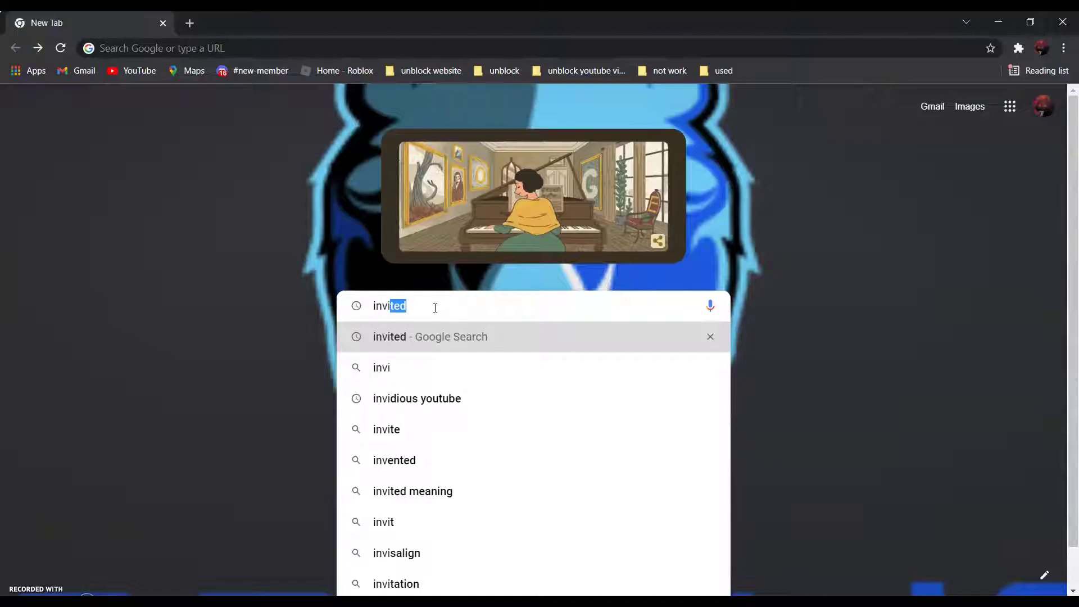
{"action": "key", "text": "Return"}
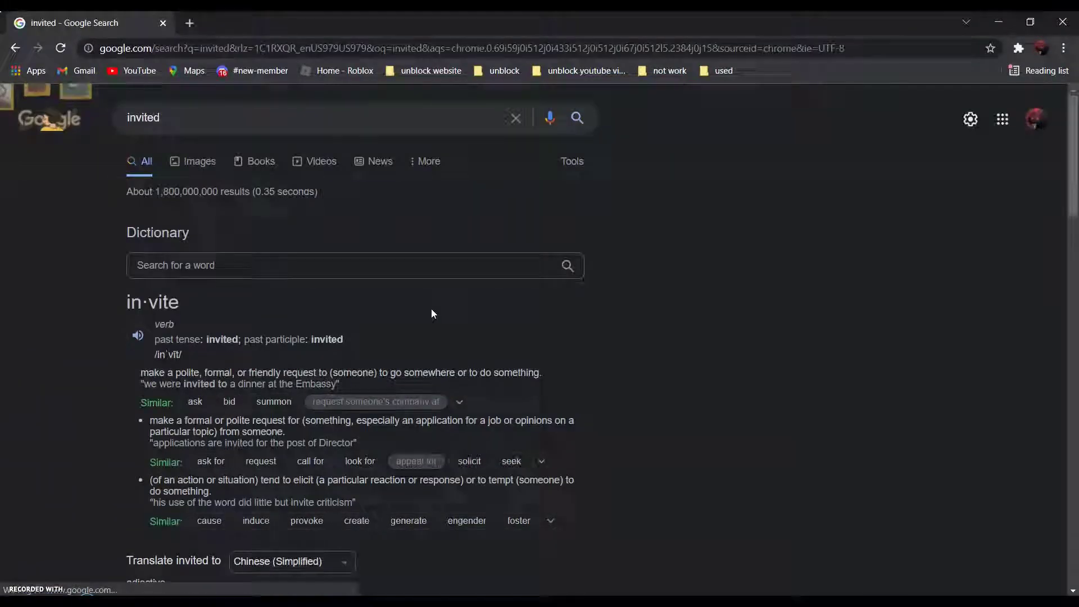
- Open invited.tv from the results and go to its Sign Up Free form
{"action": "scroll", "coordinate": [433, 309], "scroll_direction": "down", "scroll_amount": 5}
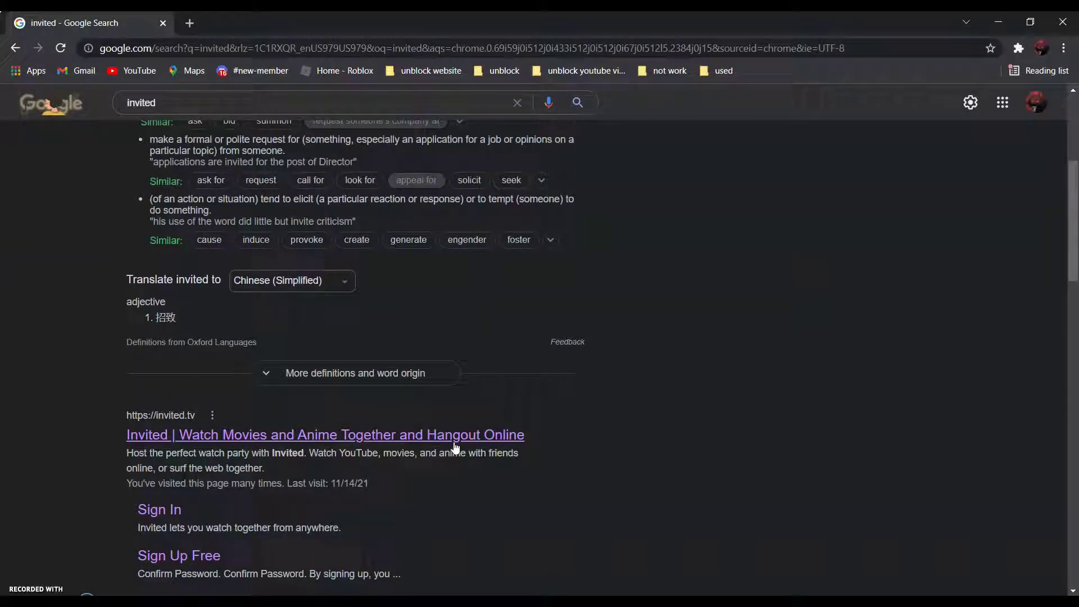
{"action": "left_click", "coordinate": [237, 435]}
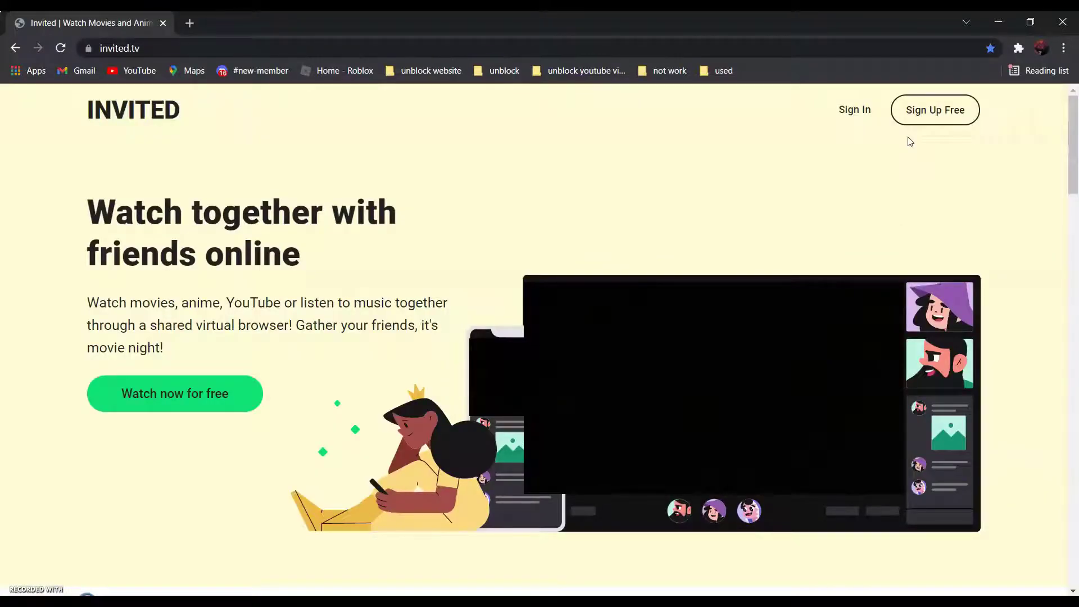
{"action": "left_click", "coordinate": [950, 110]}
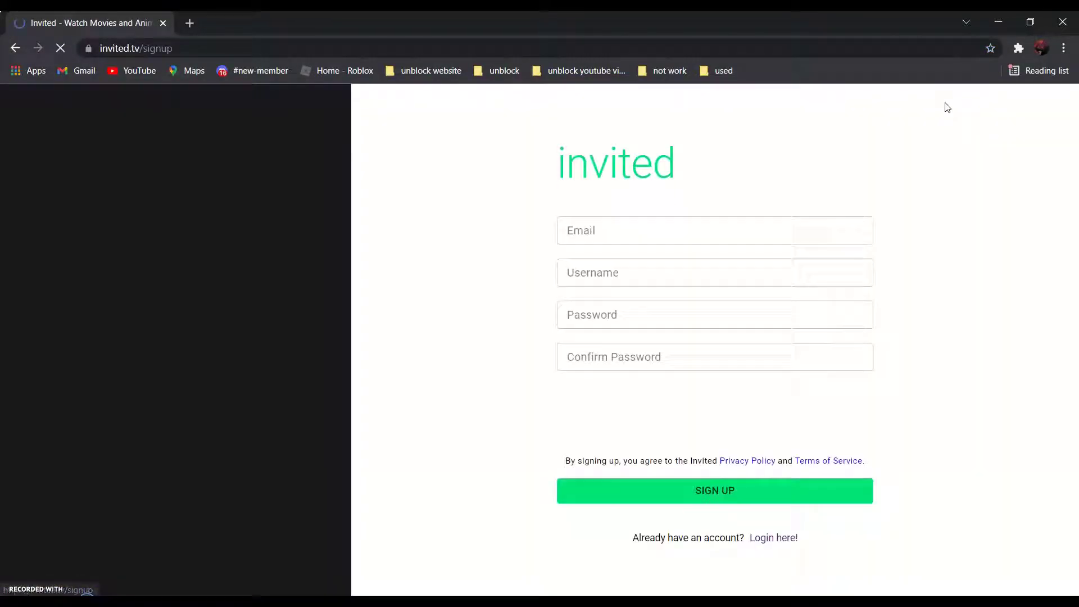
- Search 'temp mail', copy temp-mail.org's generated address, and return to the Invited tab
{"action": "left_click", "coordinate": [225, 23]}
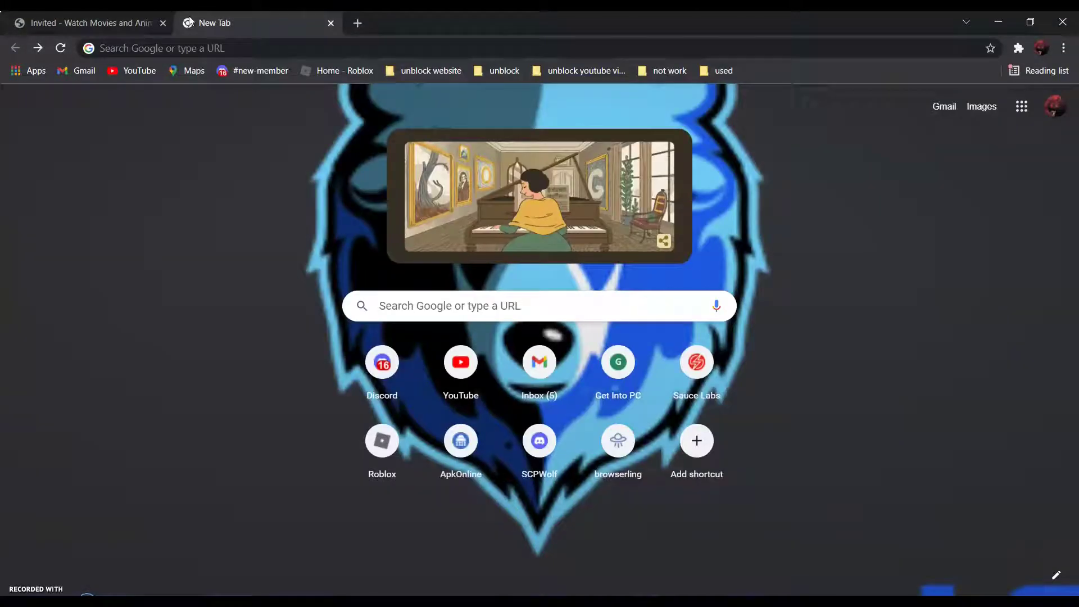
{"action": "left_click", "coordinate": [197, 50]}
{"action": "type", "text": "temp mail"}
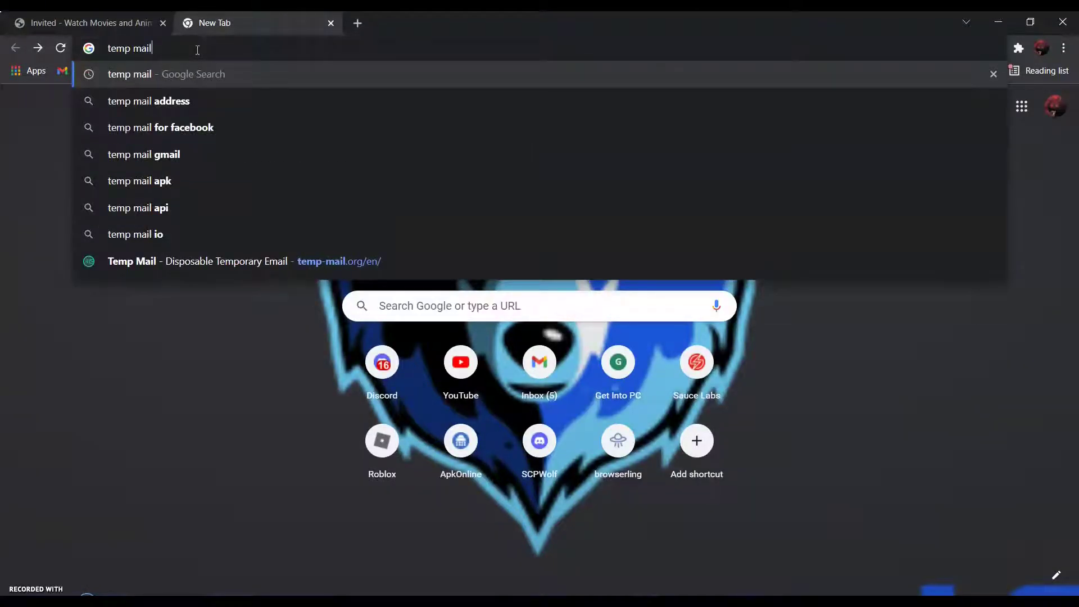
{"action": "key", "text": "Return"}
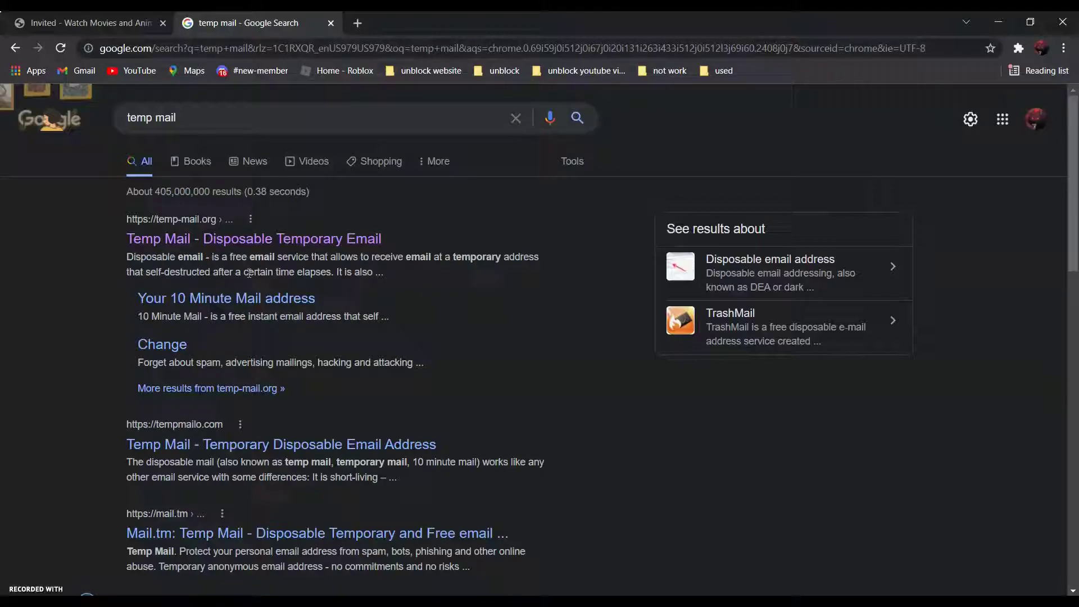
{"action": "left_click", "coordinate": [198, 246]}
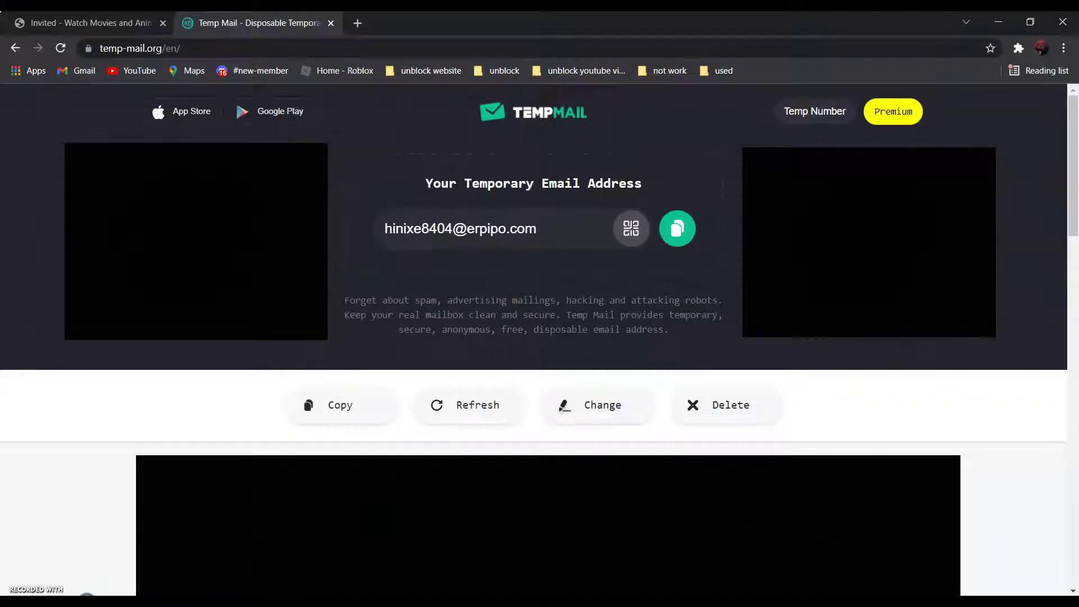
{"action": "left_click", "coordinate": [677, 228]}
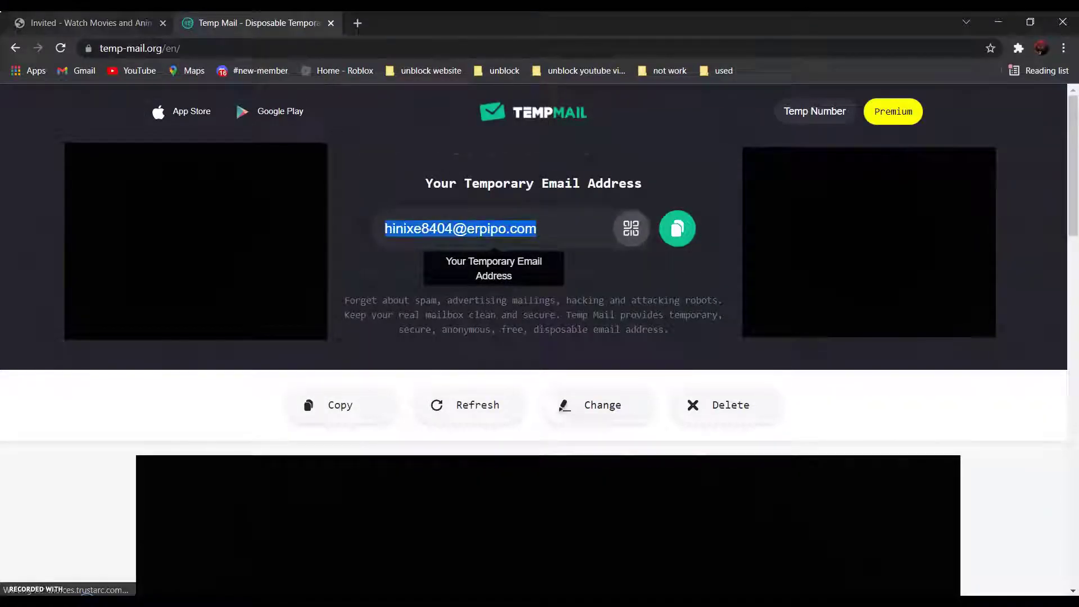
{"action": "key", "text": "ctrl+shift+Tab"}
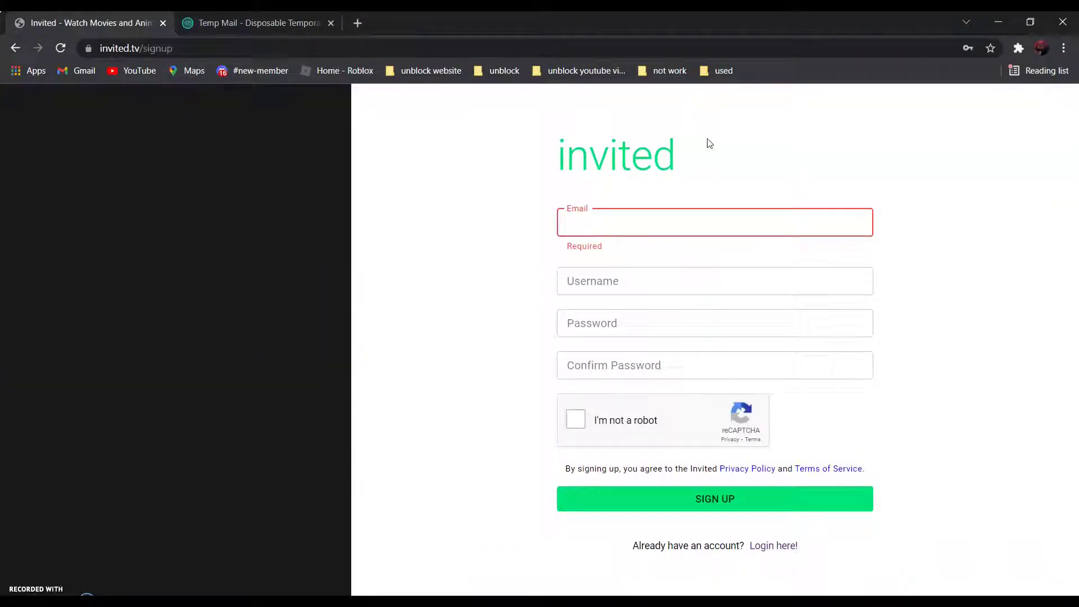
- Paste the temporary address into the Email field and submit the sign-up form
{"action": "left_click", "coordinate": [613, 222]}
{"action": "right_click", "coordinate": [612, 223]}
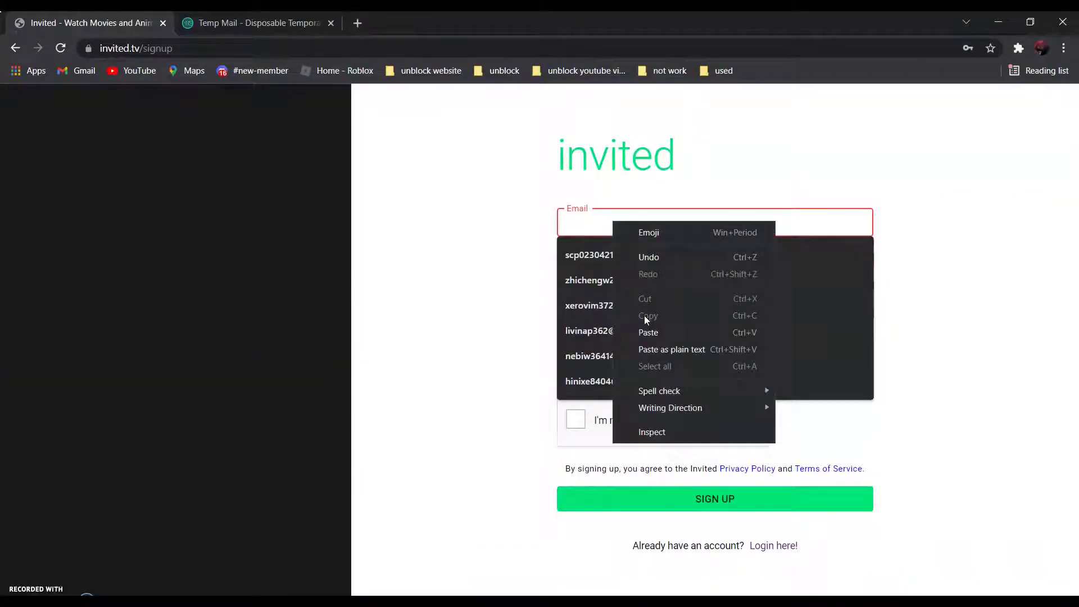
{"action": "left_click", "coordinate": [653, 334]}
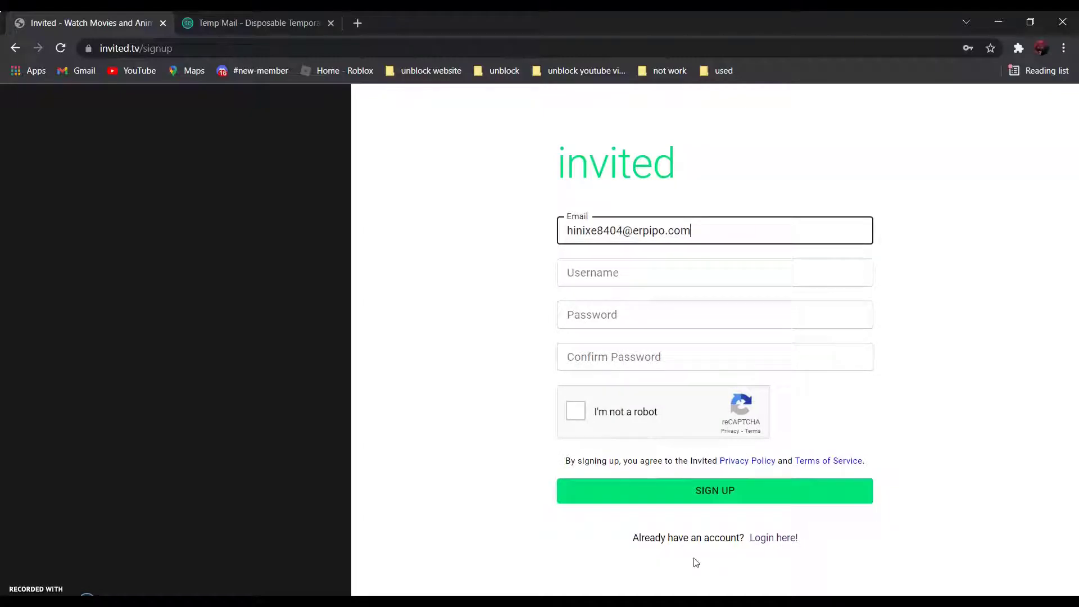
{"action": "key", "text": "Return"}
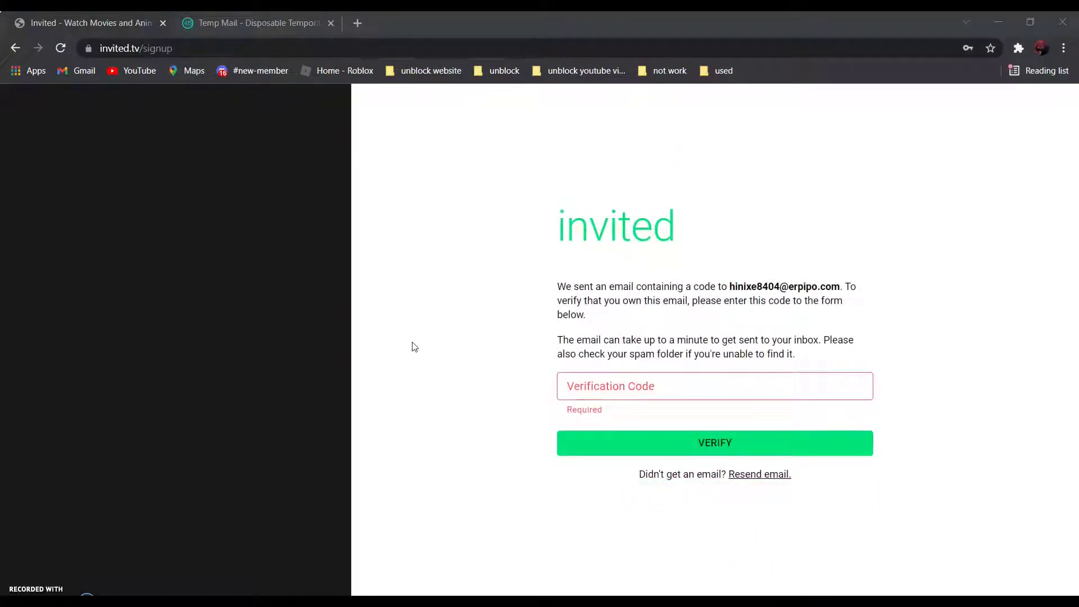
- Open the Invited sign-up email in Temp Mail and copy its verification code
{"action": "left_click", "coordinate": [227, 23]}
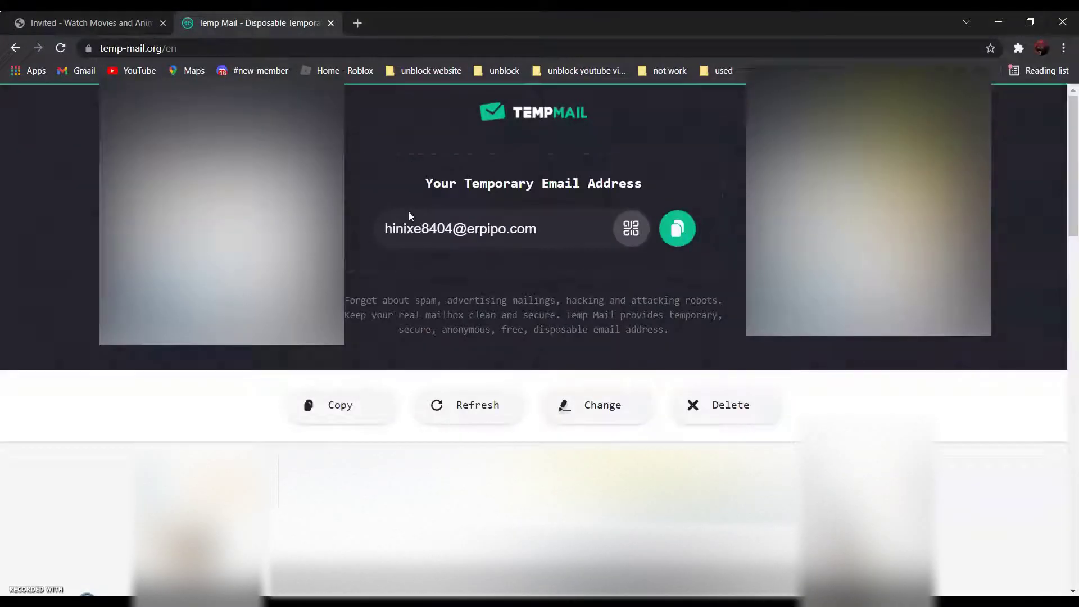
{"action": "scroll", "coordinate": [478, 282], "scroll_direction": "down", "scroll_amount": 6}
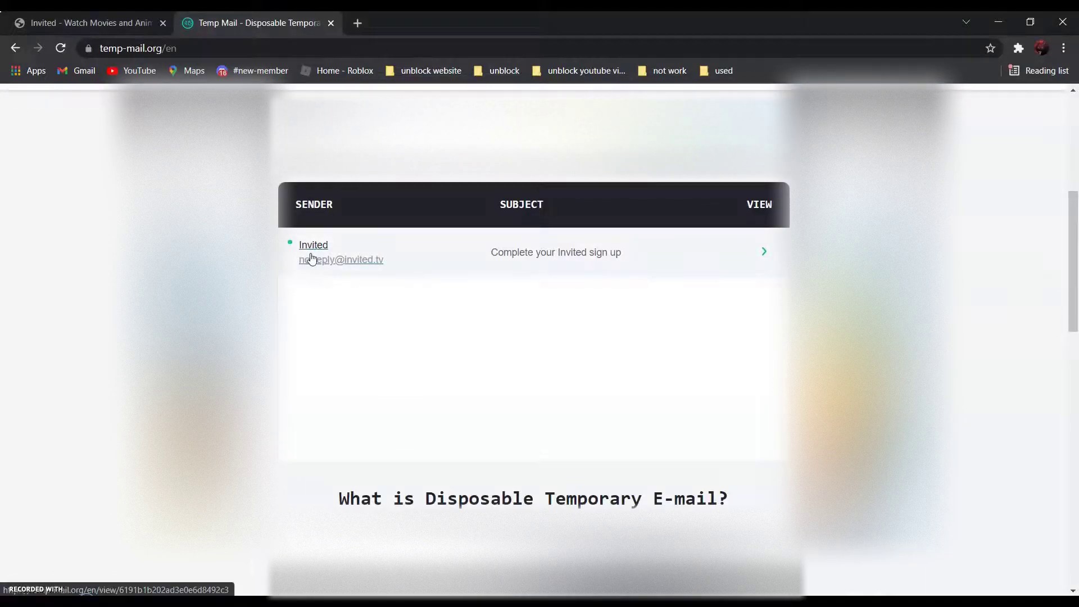
{"action": "left_click", "coordinate": [313, 259]}
{"action": "scroll", "coordinate": [523, 328], "scroll_direction": "down", "scroll_amount": 3}
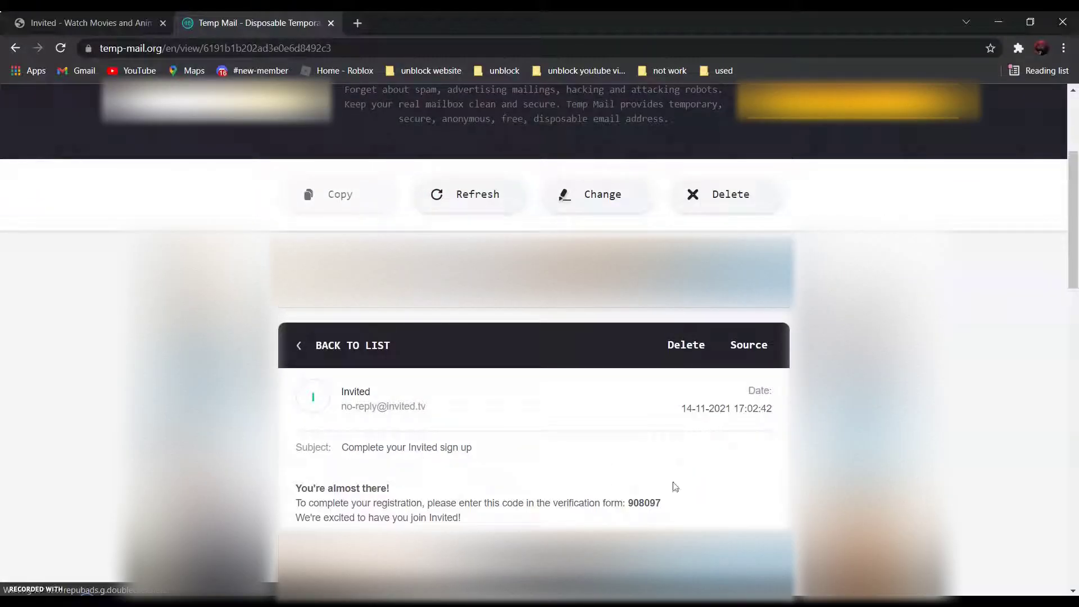
{"action": "double_click", "coordinate": [645, 503]}
{"action": "right_click", "coordinate": [652, 504]}
{"action": "left_click", "coordinate": [676, 416]}
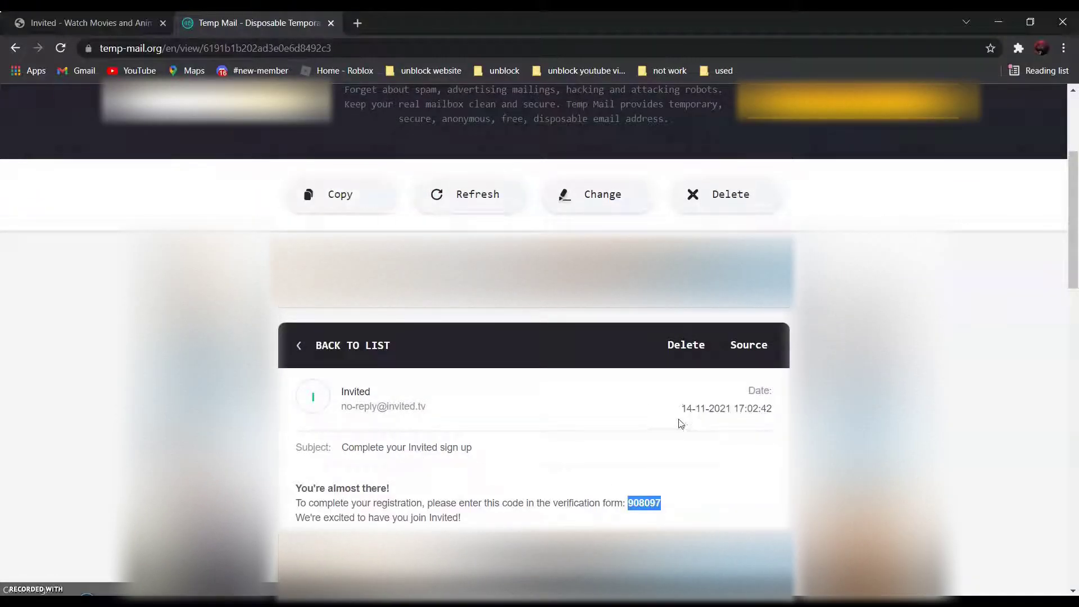
- Paste the verification code into Invited, verify, and continue to the dashboard
{"action": "left_click", "coordinate": [90, 23]}
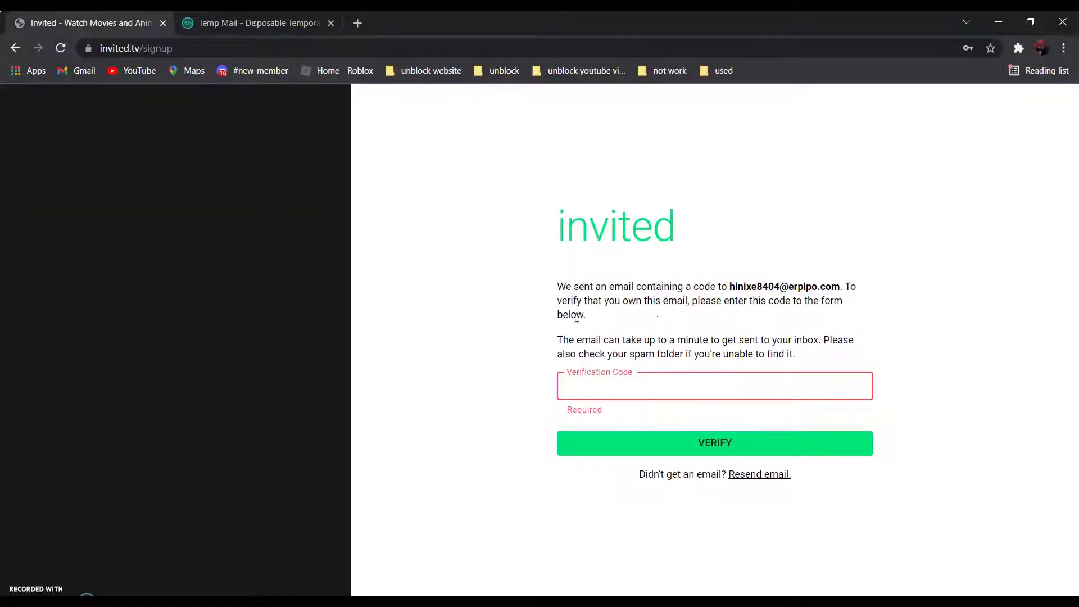
{"action": "right_click", "coordinate": [592, 382]}
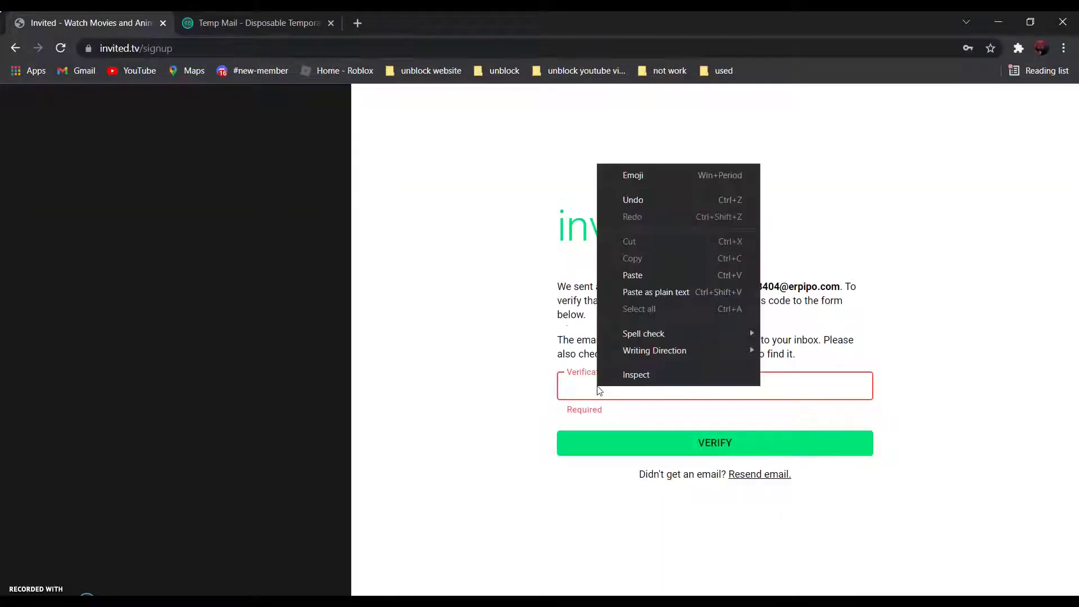
{"action": "left_click", "coordinate": [637, 276]}
{"action": "left_click", "coordinate": [708, 433]}
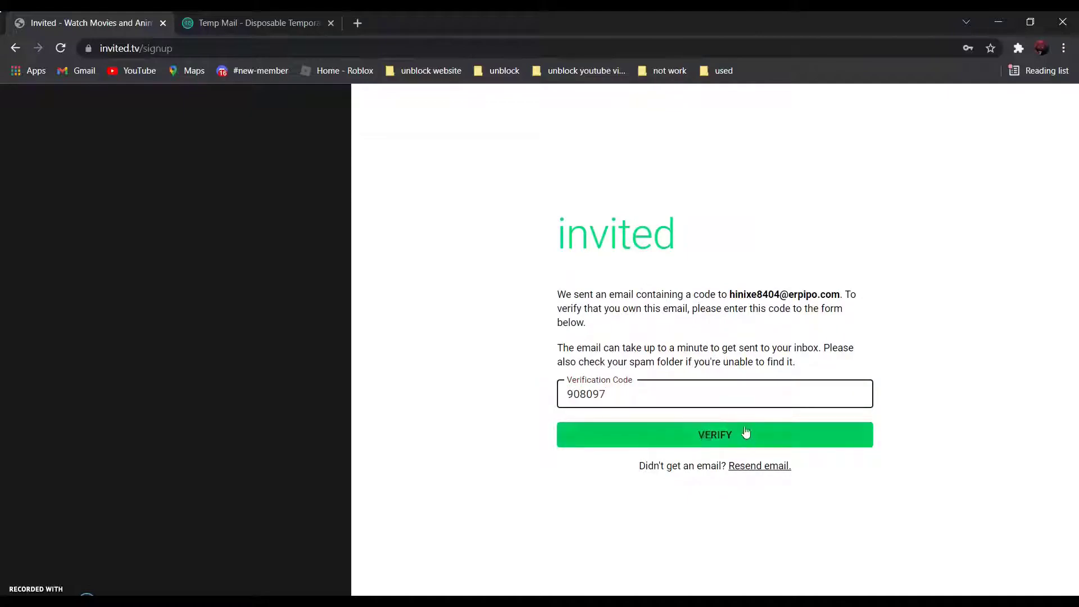
{"action": "left_click", "coordinate": [713, 436]}
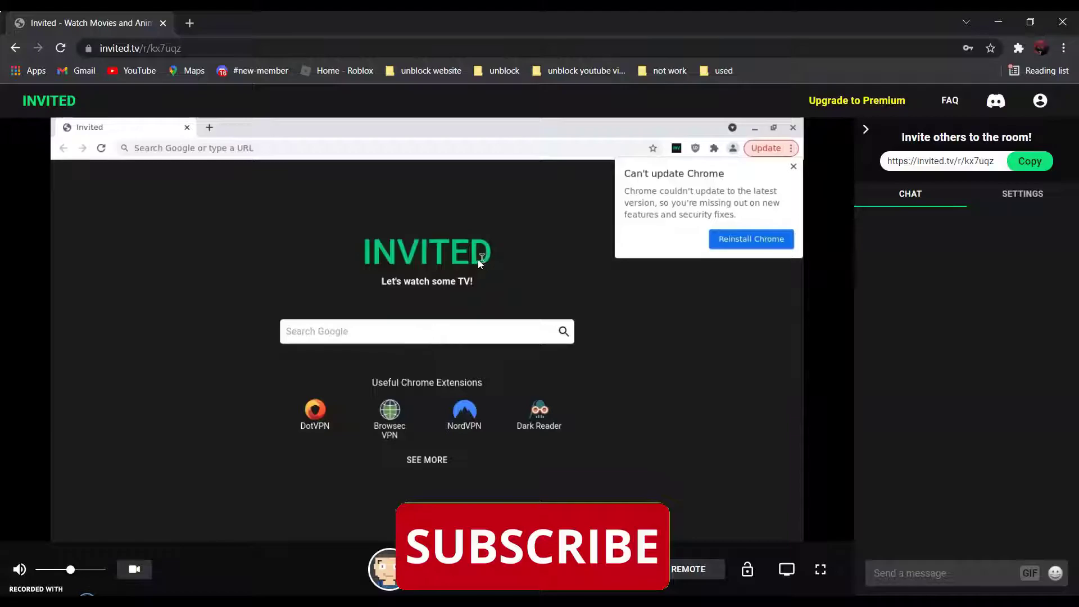
- Search 'discord' in the room's virtual browser and open the discord.com homepage
{"action": "left_click", "coordinate": [375, 336]}
{"action": "type", "text": "discord"}
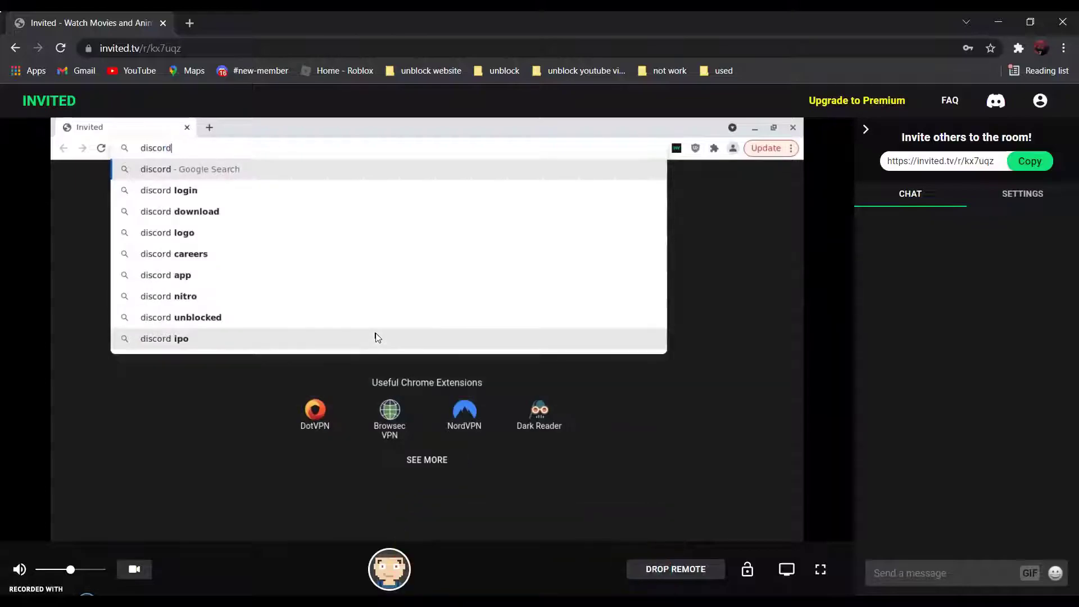
{"action": "key", "text": "Return"}
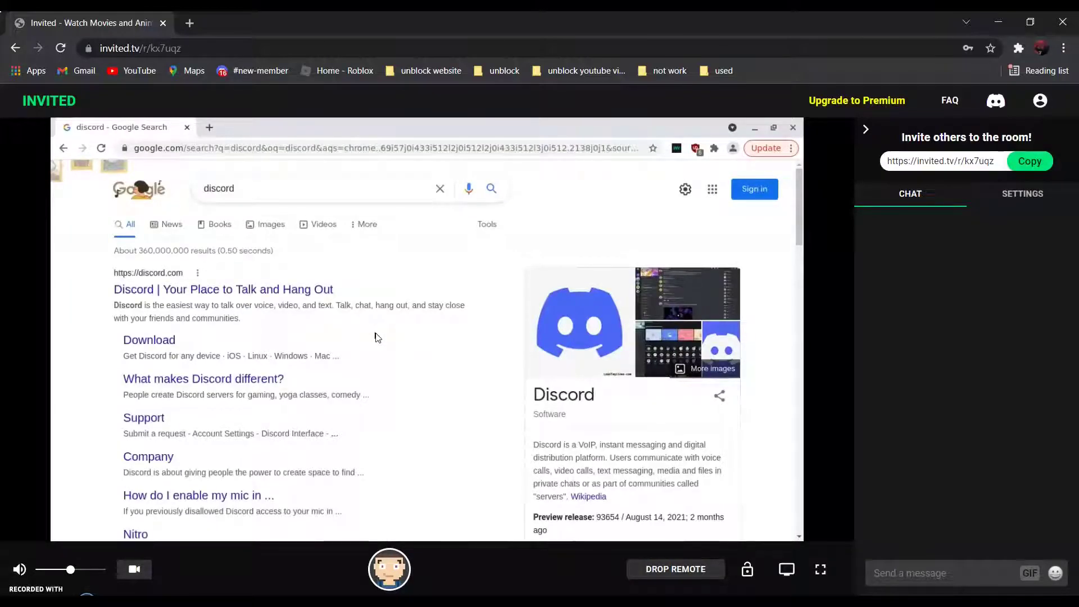
{"action": "left_click", "coordinate": [178, 292]}
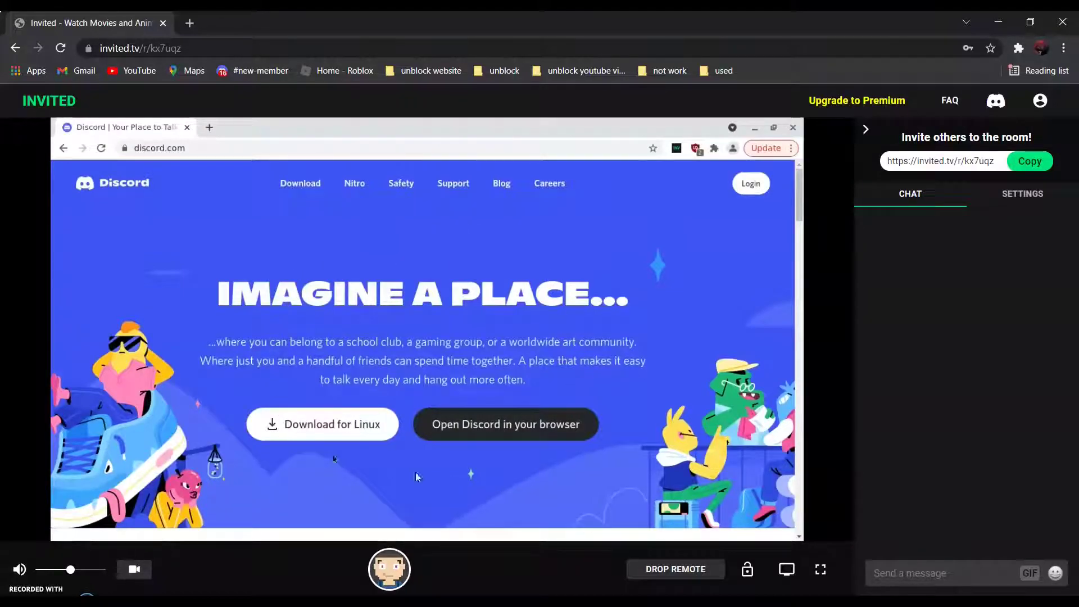
{"action": "scroll", "coordinate": [351, 378], "scroll_direction": "down", "scroll_amount": 6}
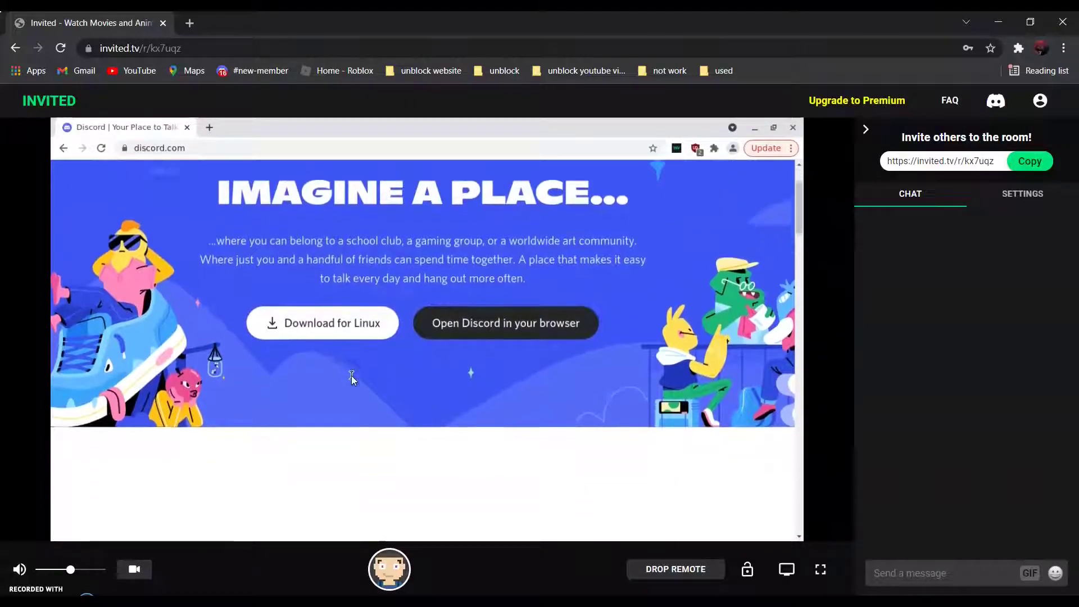
{"action": "scroll", "coordinate": [352, 379], "scroll_direction": "down", "scroll_amount": 5}
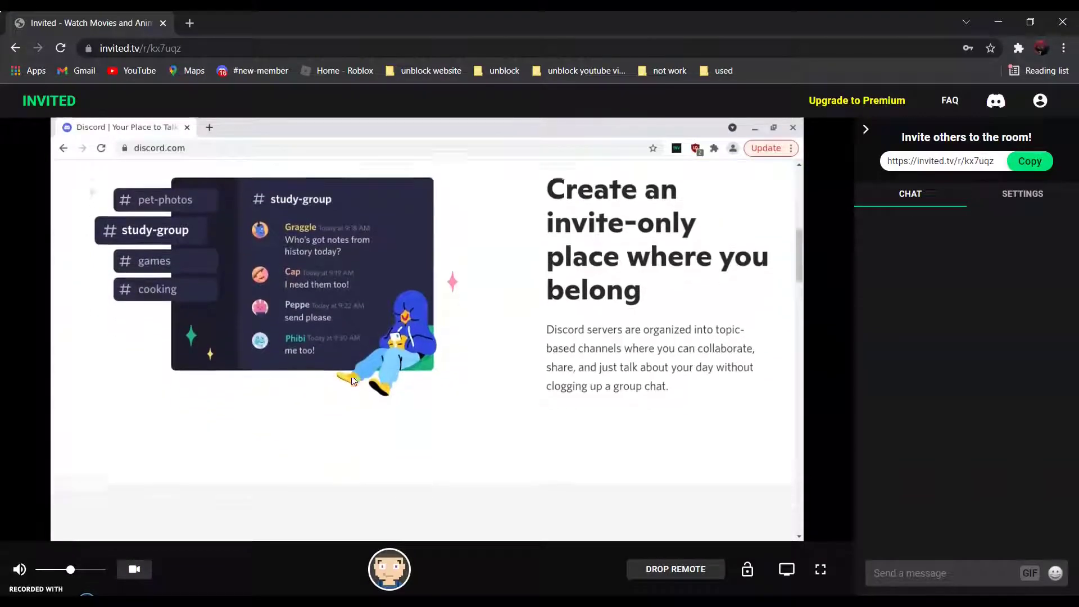
{"action": "scroll", "coordinate": [353, 381], "scroll_direction": "down", "scroll_amount": 10}
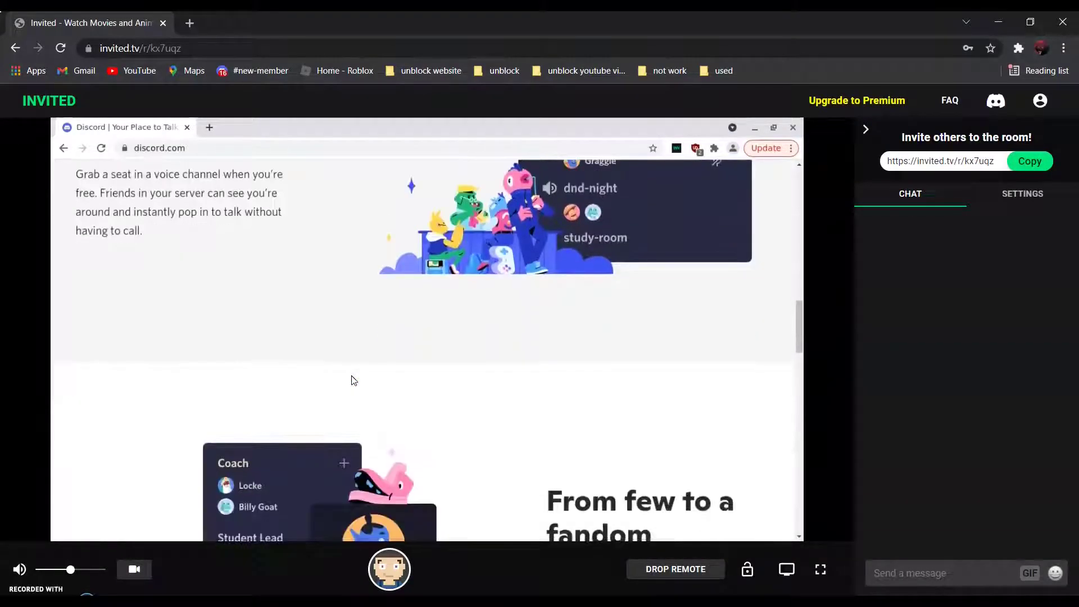